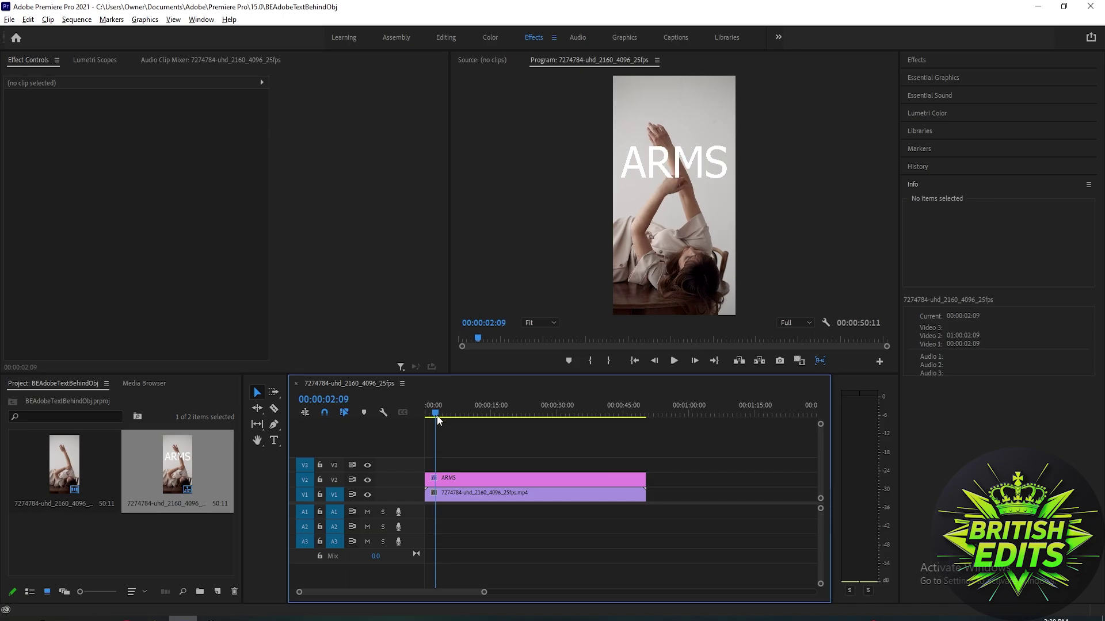
# Preview the ARMS title, then Alt-drag a copy of the woman's V1 clip onto V3
pyautogui.moveTo(437, 415); pyautogui.dragTo(443, 418)
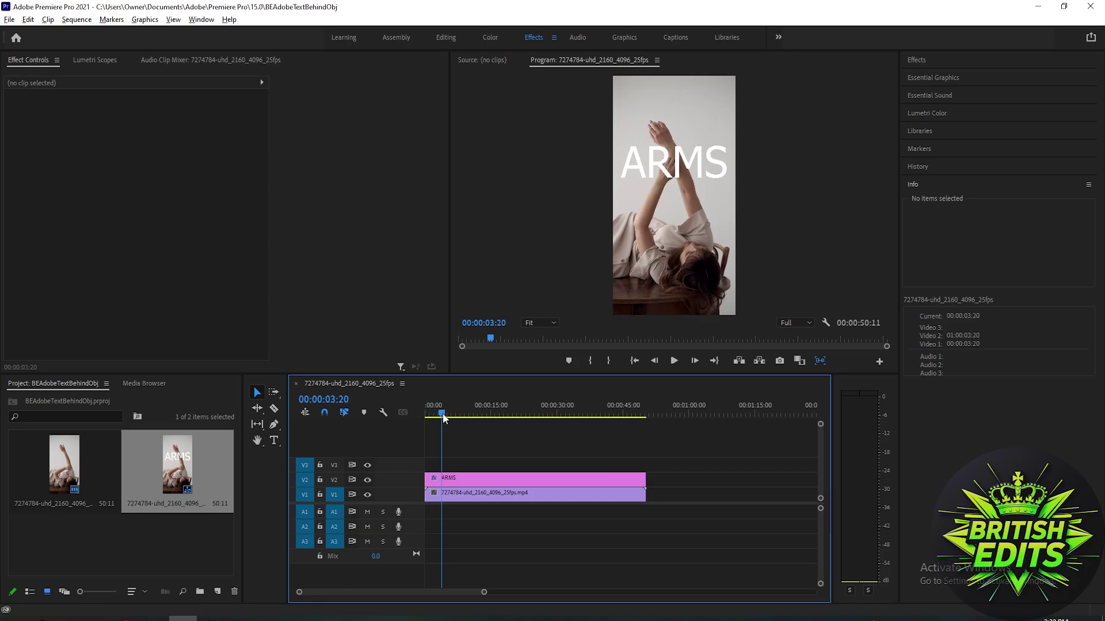
pyautogui.moveTo(443, 418); pyautogui.dragTo(446, 416)
pyautogui.click(474, 495)
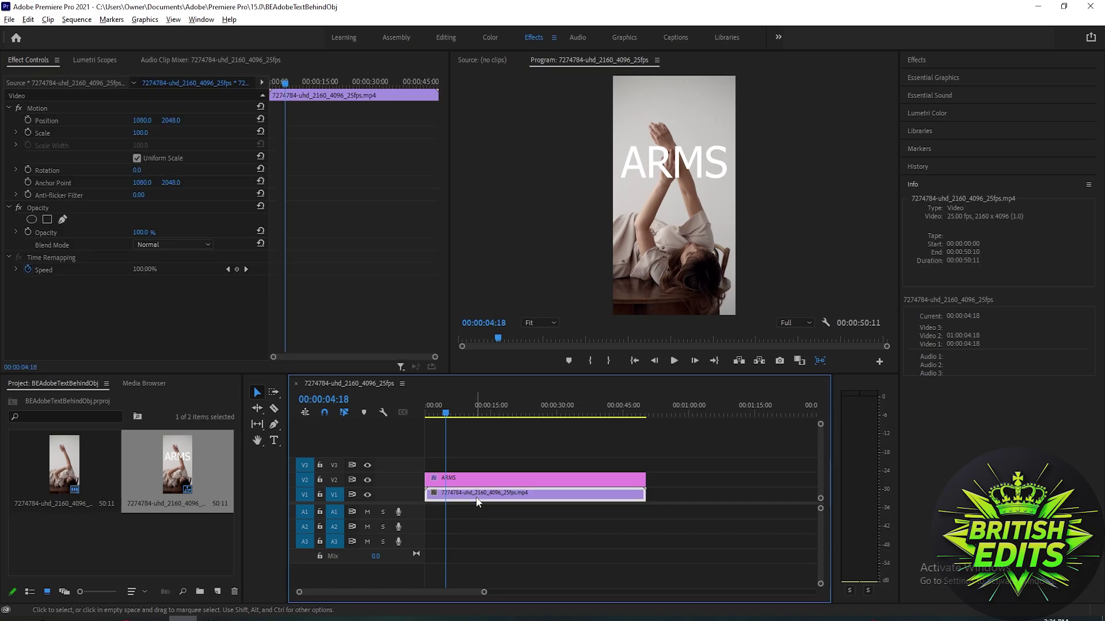
pyautogui.moveTo(477, 499)
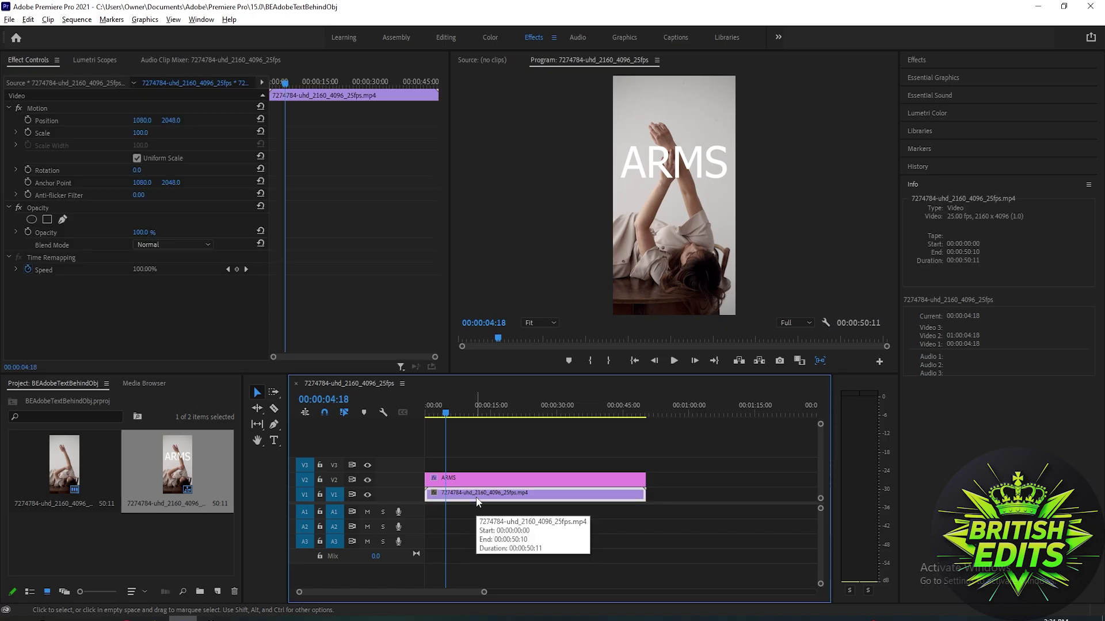
pyautogui.moveTo(477, 501); pyautogui.dragTo(476, 467)
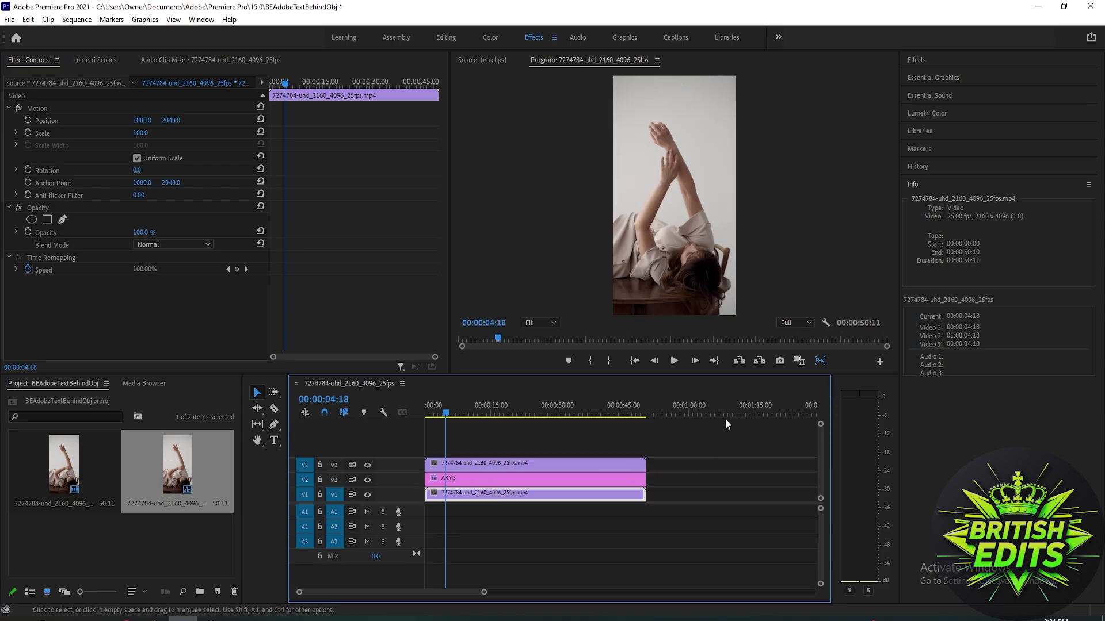
# Find Color Key in Video Effects and apply it to the duplicate clip on V3
pyautogui.click(540, 439)
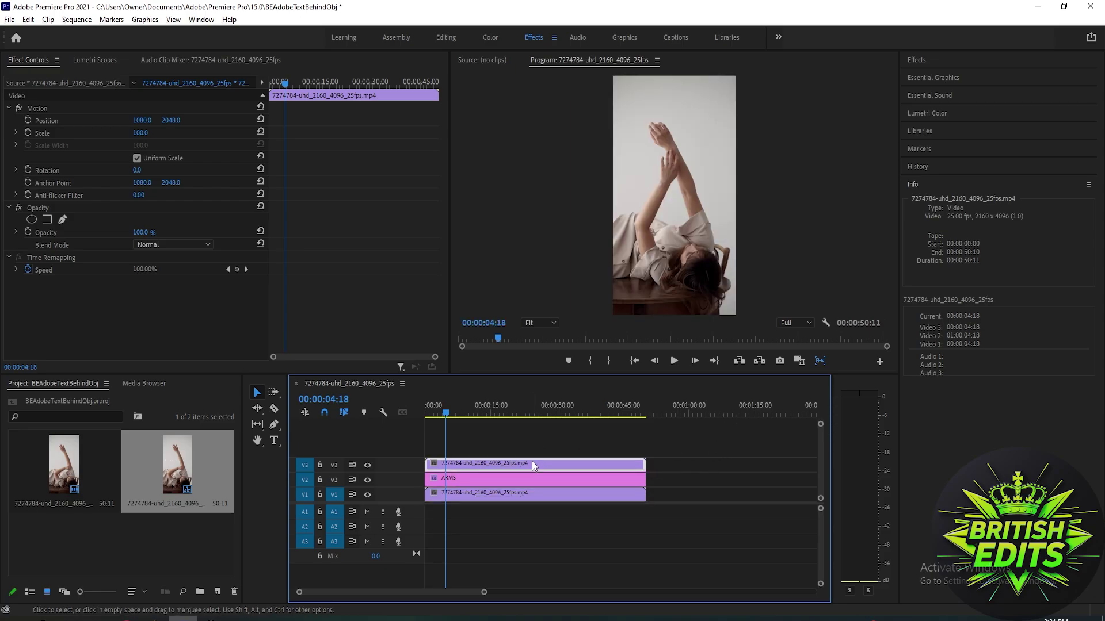
pyautogui.click(929, 59)
pyautogui.write('color ke')
pyautogui.click(994, 76)
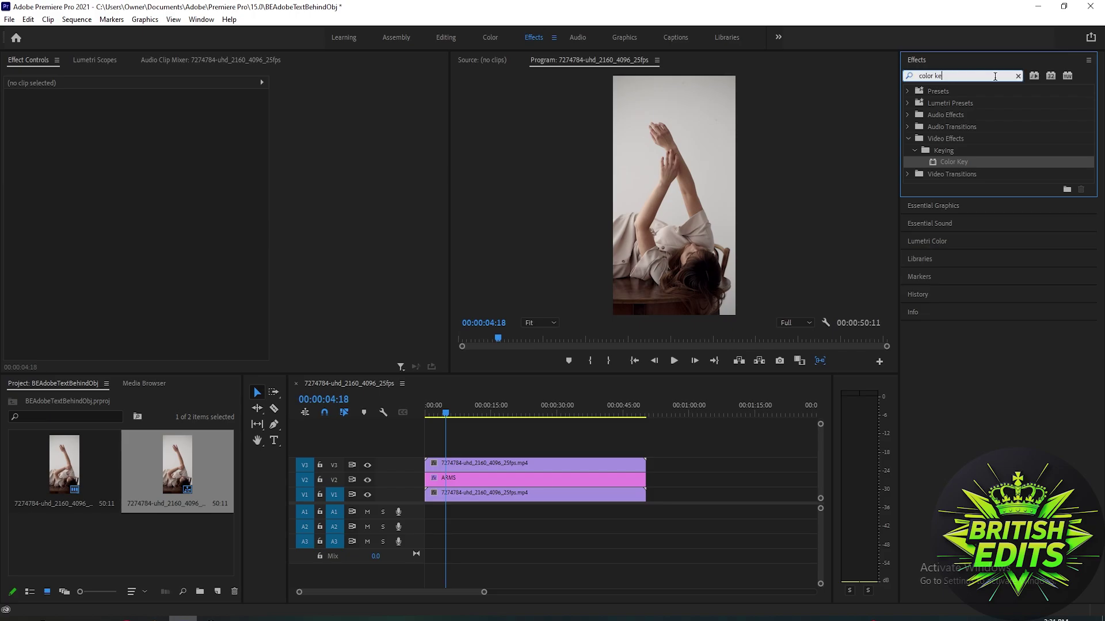
pyautogui.moveTo(956, 162); pyautogui.dragTo(497, 458)
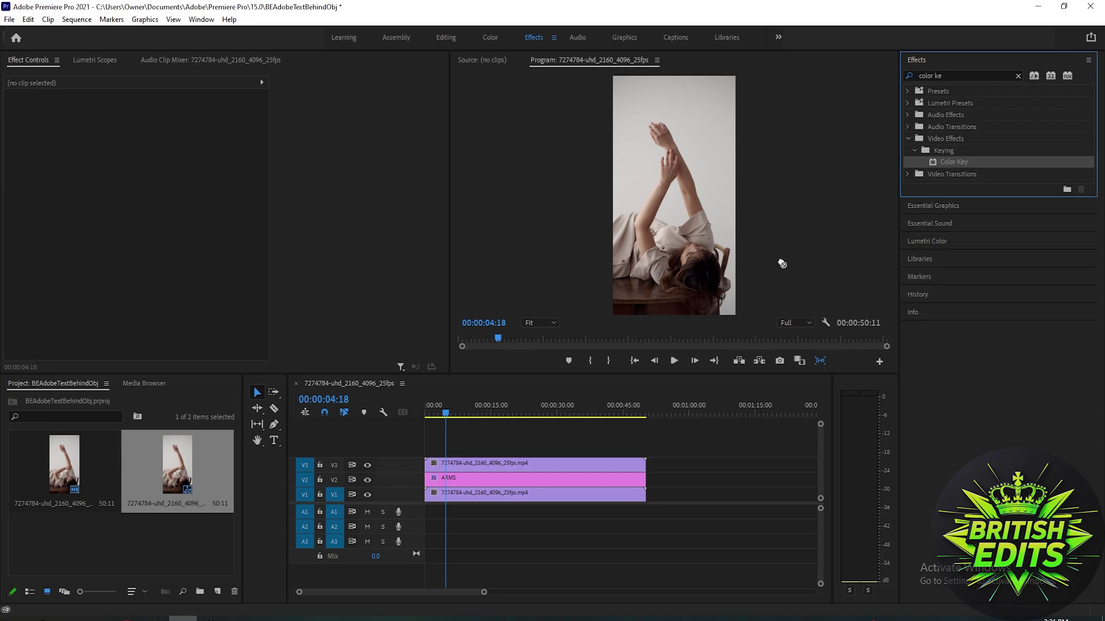
pyautogui.click(491, 465)
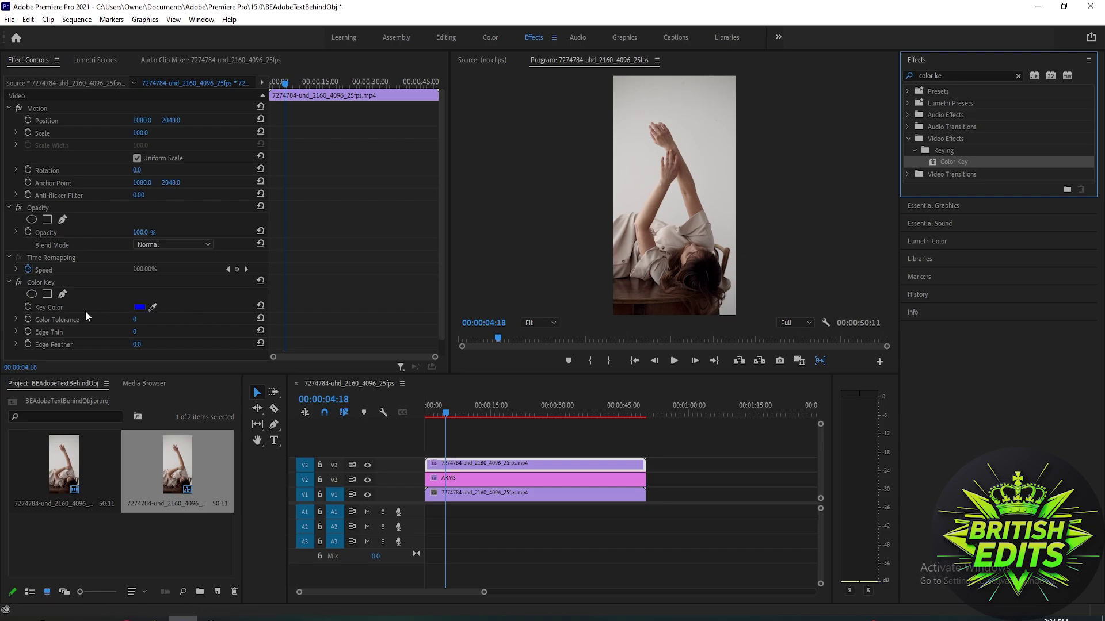
# Sample the light grey wall in the Program monitor as the Color Key's key colour
pyautogui.click(153, 308)
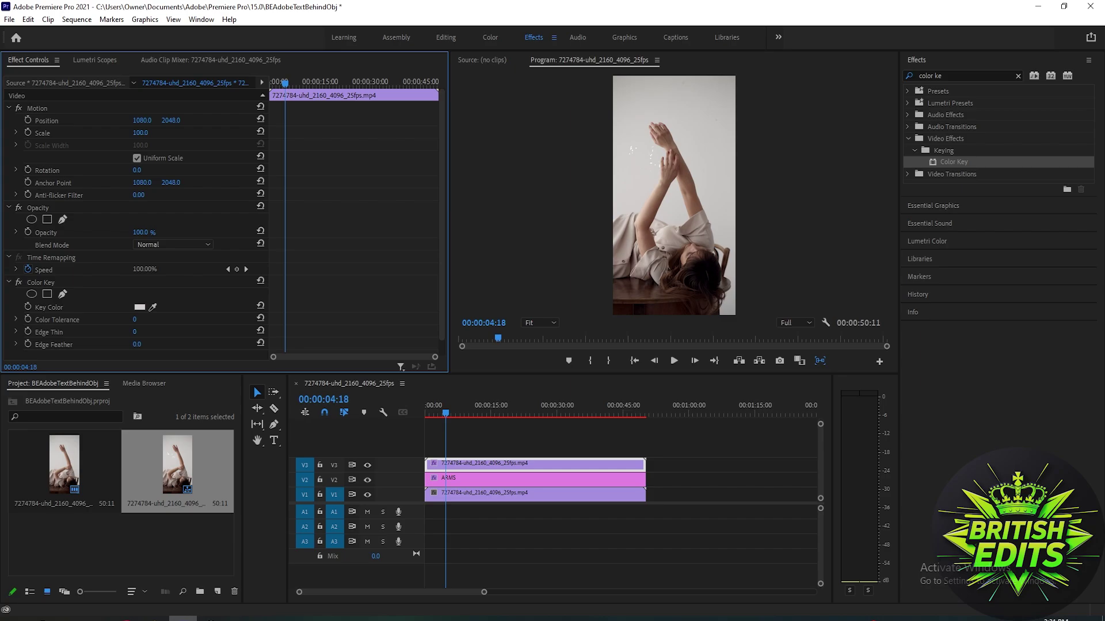
# Set Color Tolerance to 20 and Edge Thin to 4, then scrub later to check ARMS
pyautogui.moveTo(135, 319); pyautogui.dragTo(153, 320)
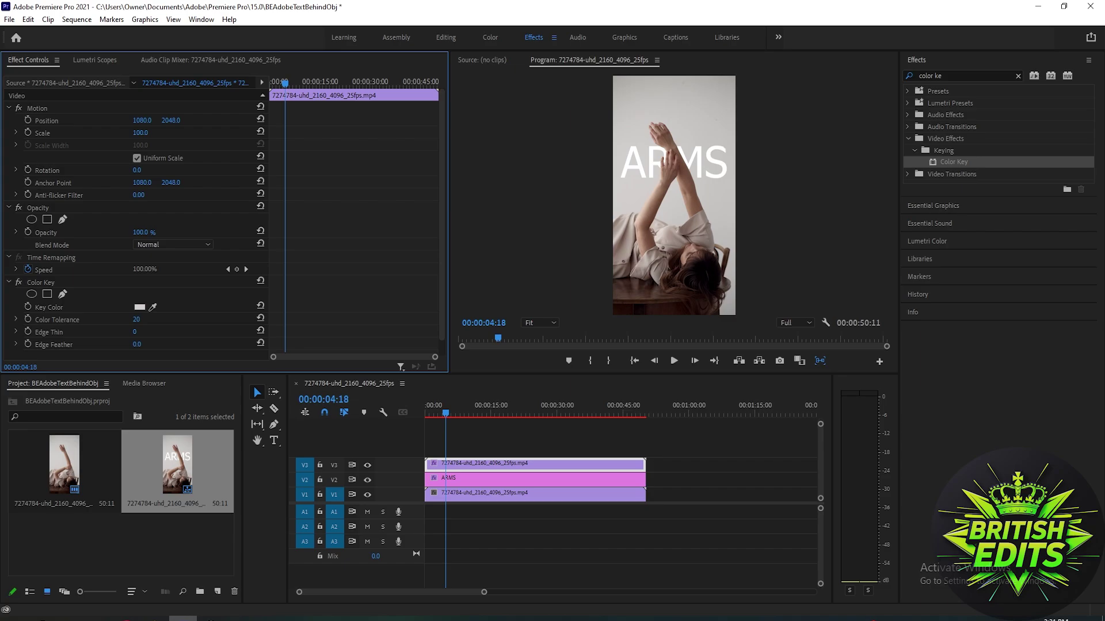
pyautogui.write('5')
pyautogui.press('Return')
pyautogui.moveTo(446, 412)
pyautogui.mouseDown()
pyautogui.moveTo(429, 412)
pyautogui.moveTo(582, 429)
pyautogui.mouseUp()
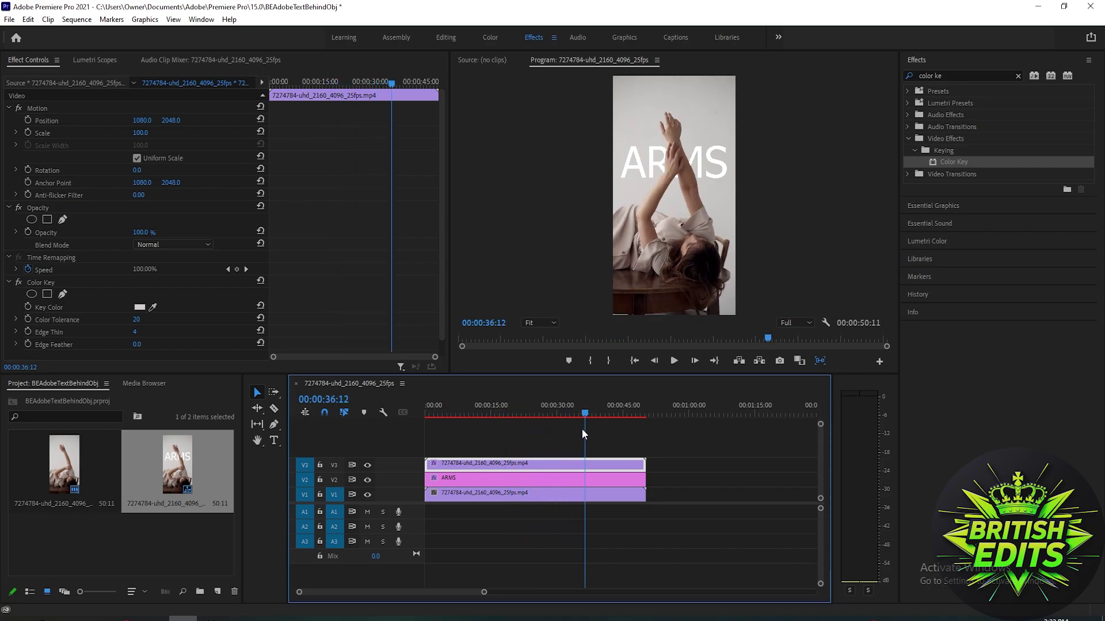